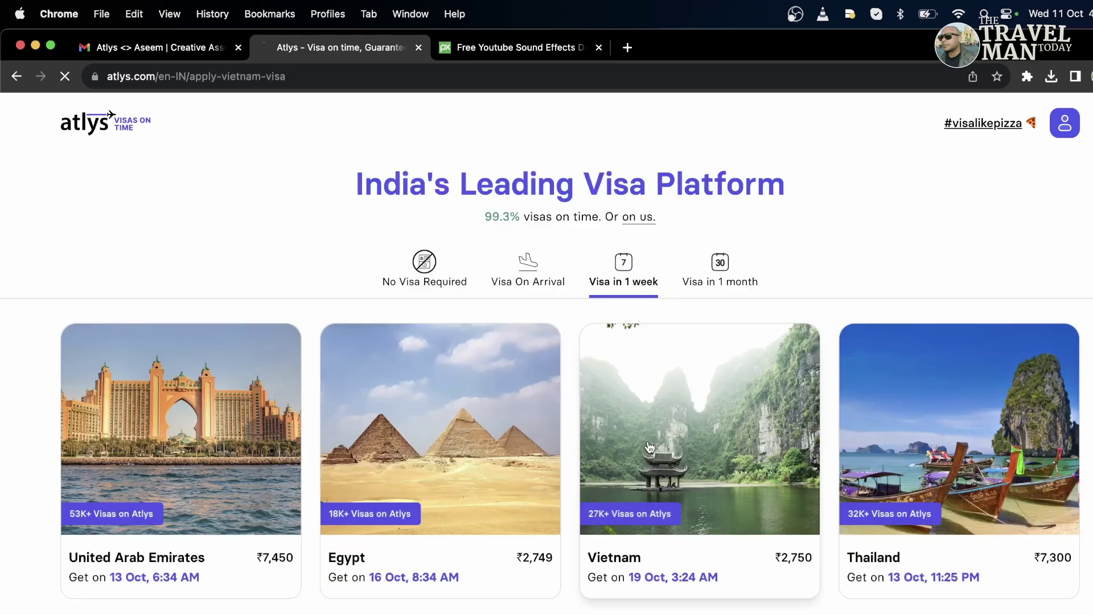
- Browse the Atlys visa offers and read the application steps and fees on the official Vietnam e-visa instruction page
{"action": "scroll", "coordinate": [645, 469], "scroll_direction": "down", "scroll_amount": 1}
{"action": "scroll", "coordinate": [646, 475], "scroll_direction": "down", "scroll_amount": 8}
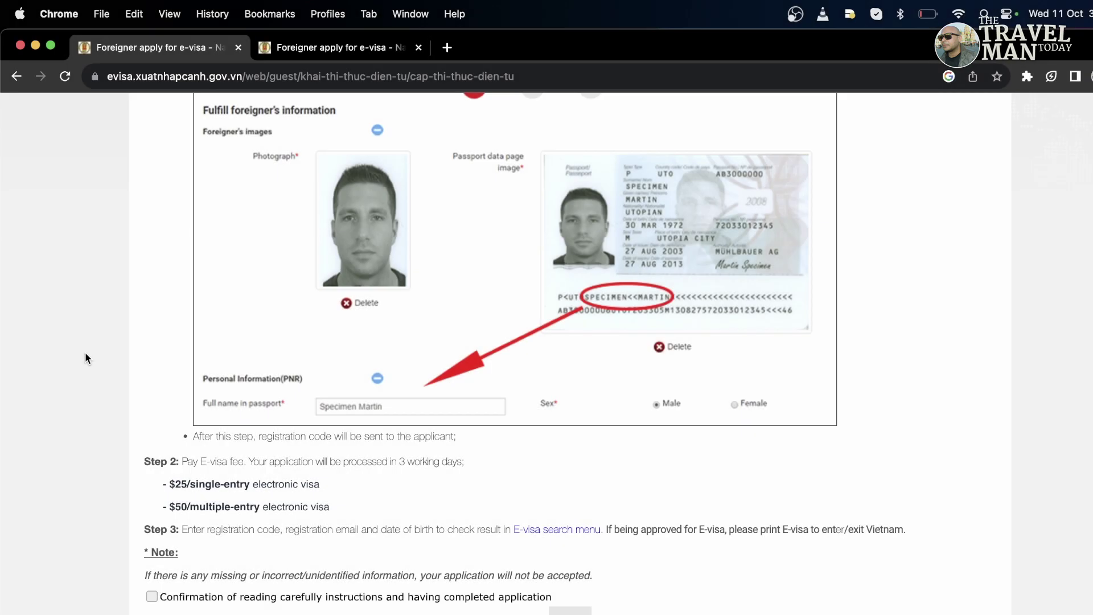
{"action": "scroll", "coordinate": [86, 358], "scroll_direction": "up", "scroll_amount": 1}
{"action": "scroll", "coordinate": [86, 357], "scroll_direction": "up", "scroll_amount": 5}
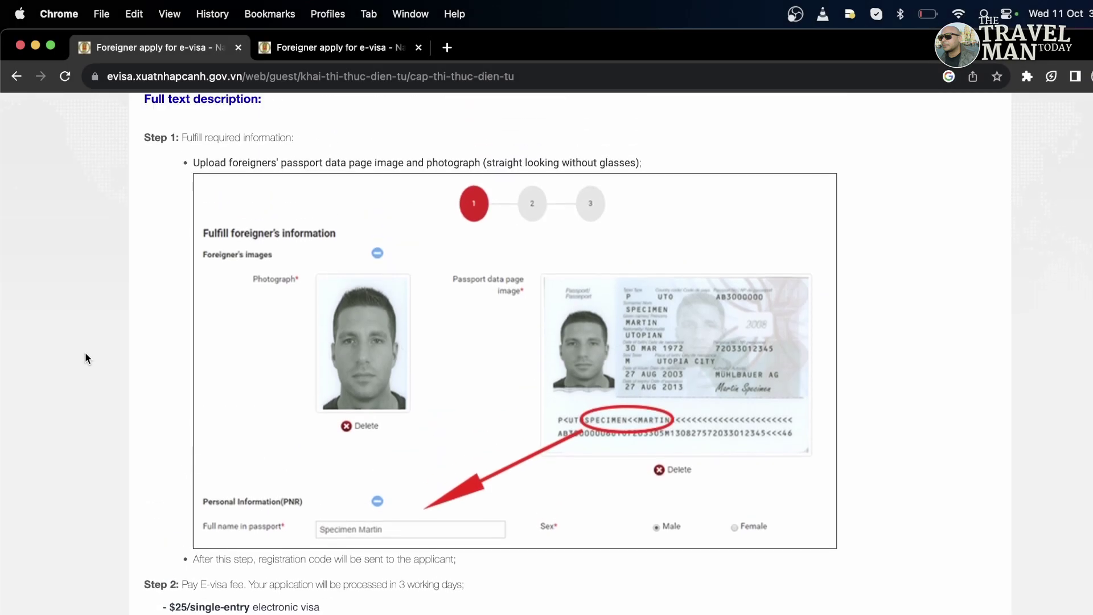
{"action": "scroll", "coordinate": [86, 358], "scroll_direction": "down", "scroll_amount": 6}
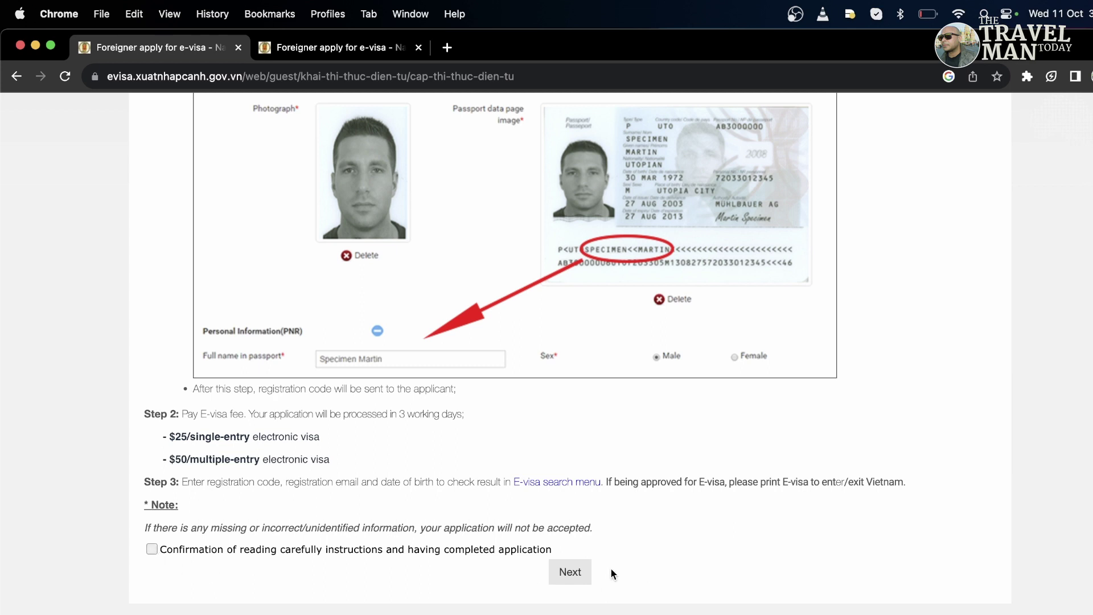
- Go to the prefilled e-visa application form and choose Multiple - entry under the e-Visa request information
{"action": "left_click", "coordinate": [296, 47]}
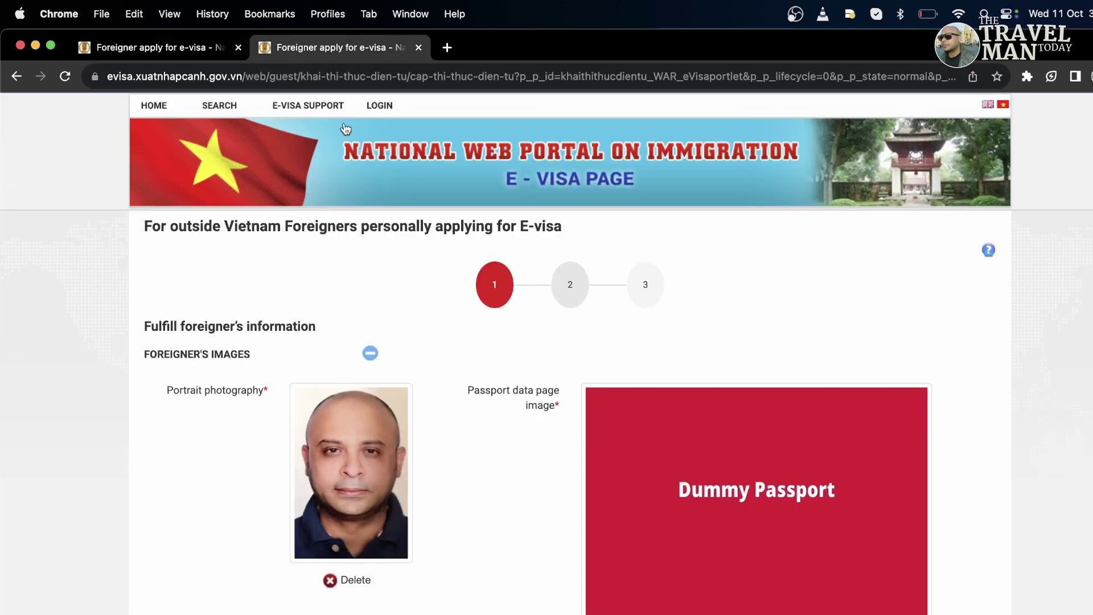
{"action": "scroll", "coordinate": [761, 293], "scroll_direction": "down", "scroll_amount": 2}
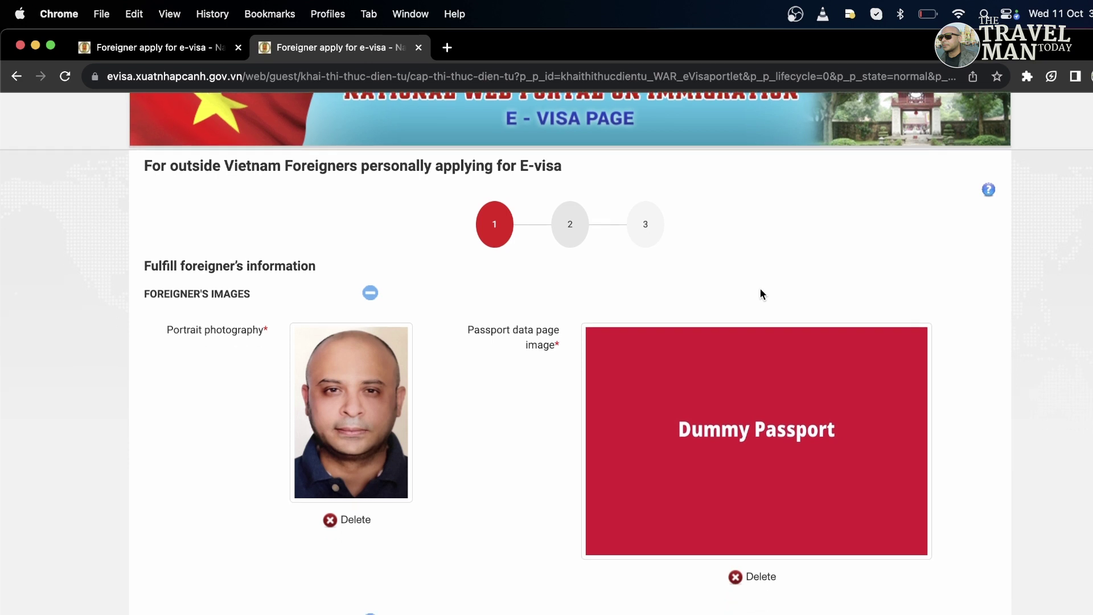
{"action": "scroll", "coordinate": [760, 289], "scroll_direction": "down", "scroll_amount": 5}
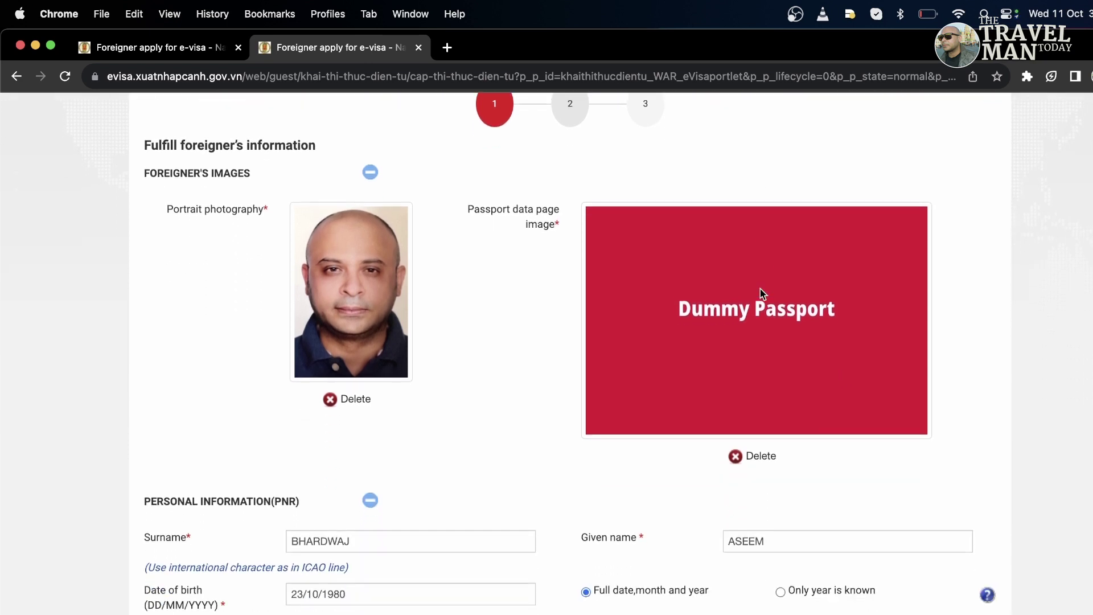
{"action": "scroll", "coordinate": [760, 288], "scroll_direction": "down", "scroll_amount": 6}
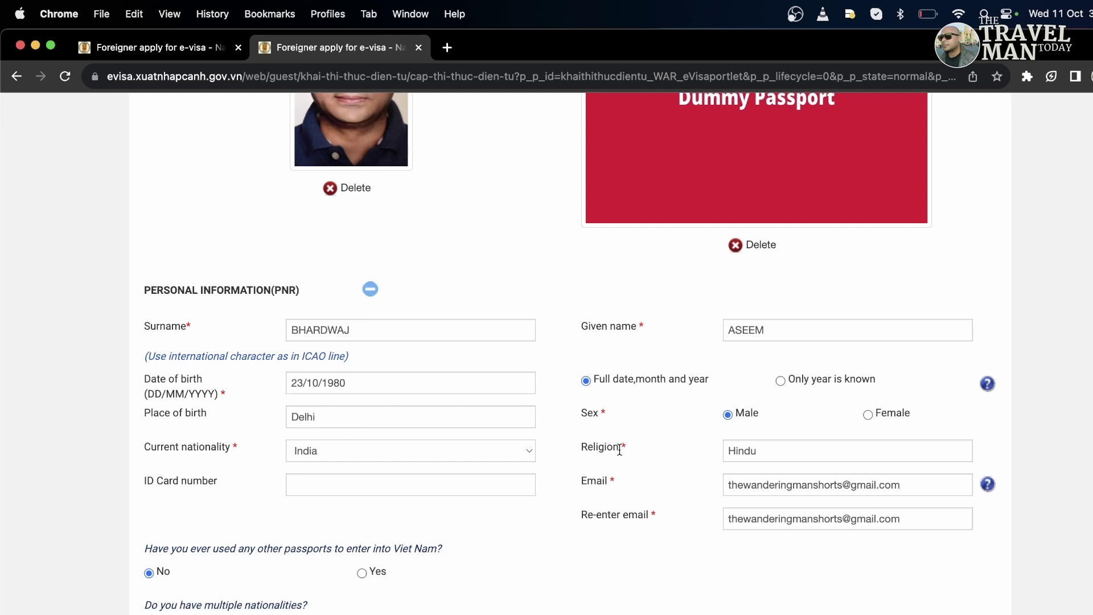
{"action": "scroll", "coordinate": [632, 532], "scroll_direction": "down", "scroll_amount": 5}
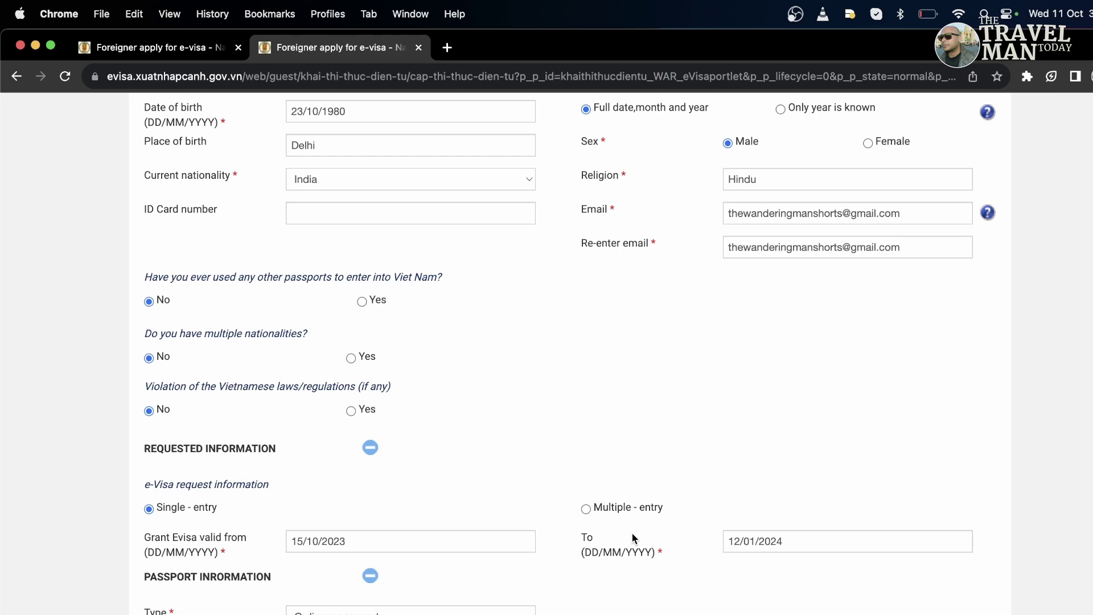
{"action": "scroll", "coordinate": [634, 538], "scroll_direction": "down", "scroll_amount": 5}
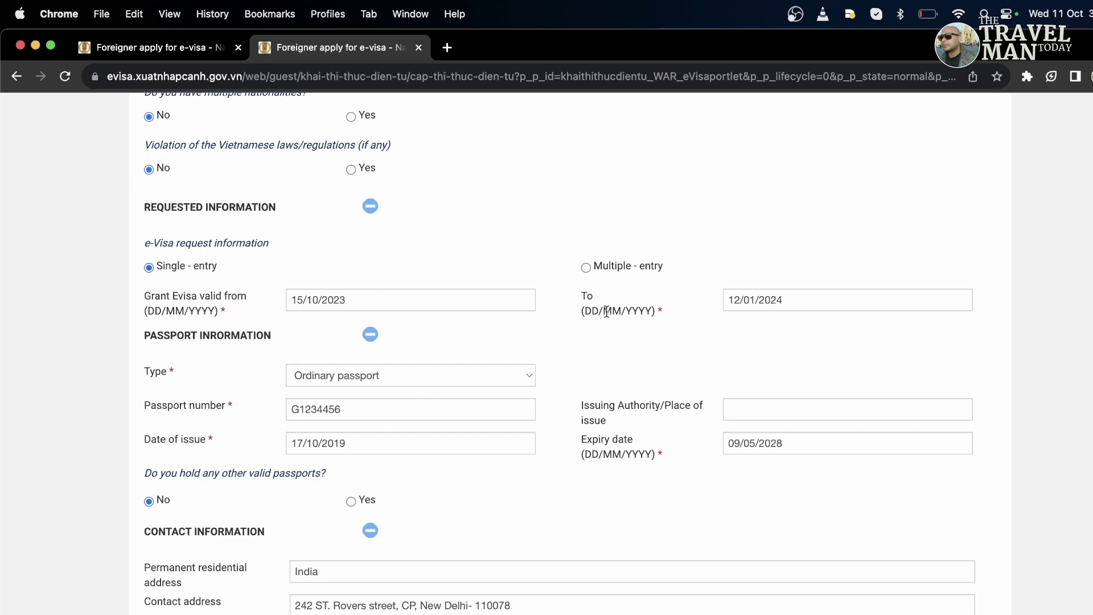
{"action": "left_click", "coordinate": [585, 268]}
- Review the passport, contact and occupation details, and examine the purpose of entry options for the trip
{"action": "scroll", "coordinate": [610, 510], "scroll_direction": "down", "scroll_amount": 5}
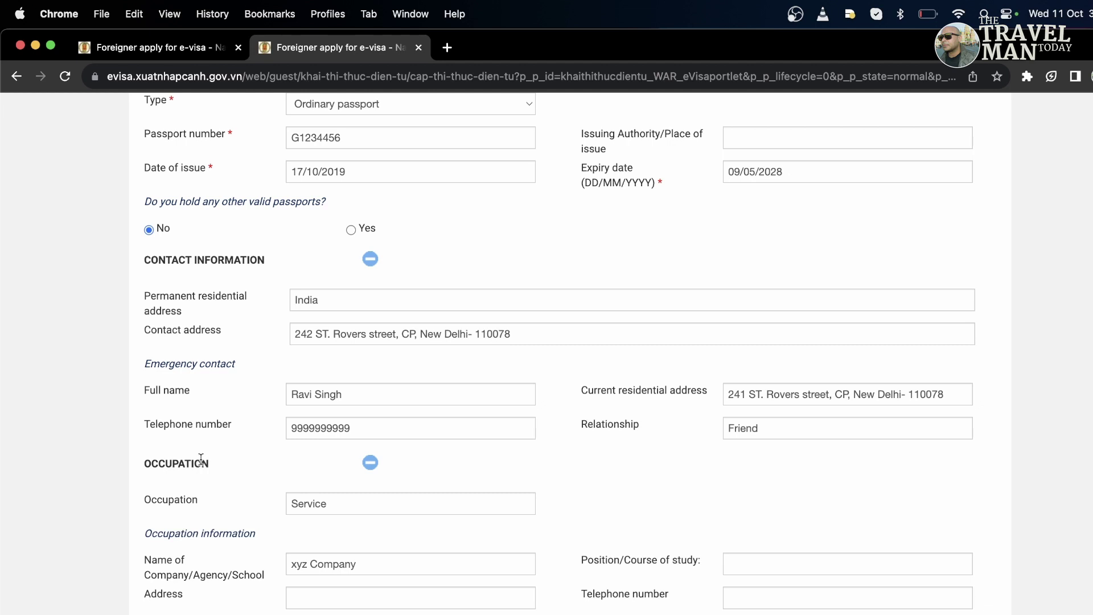
{"action": "scroll", "coordinate": [201, 459], "scroll_direction": "down", "scroll_amount": 5}
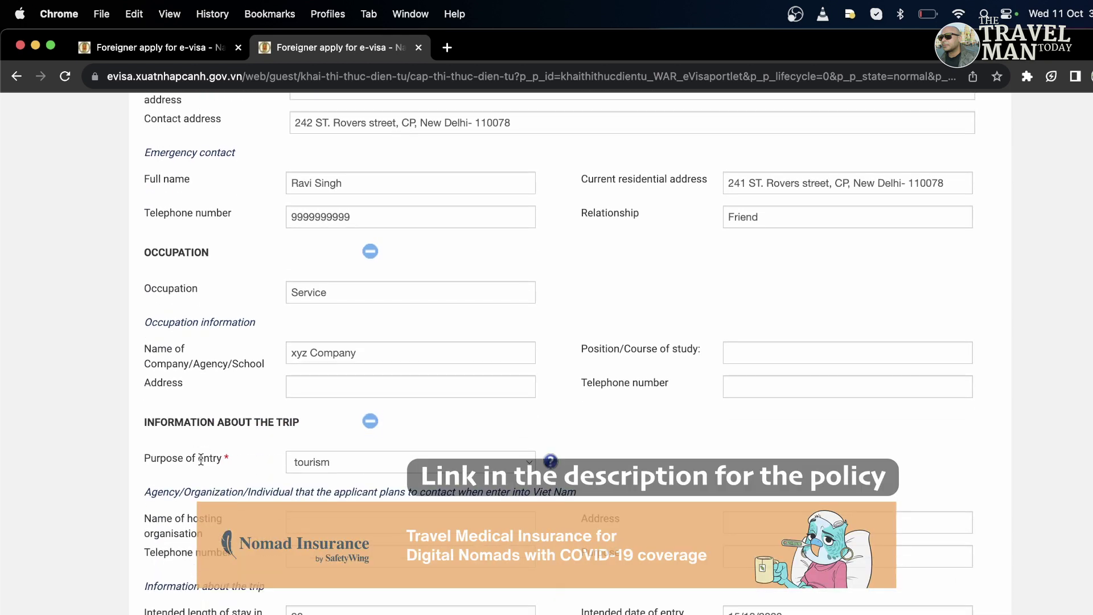
{"action": "scroll", "coordinate": [200, 459], "scroll_direction": "down", "scroll_amount": 4}
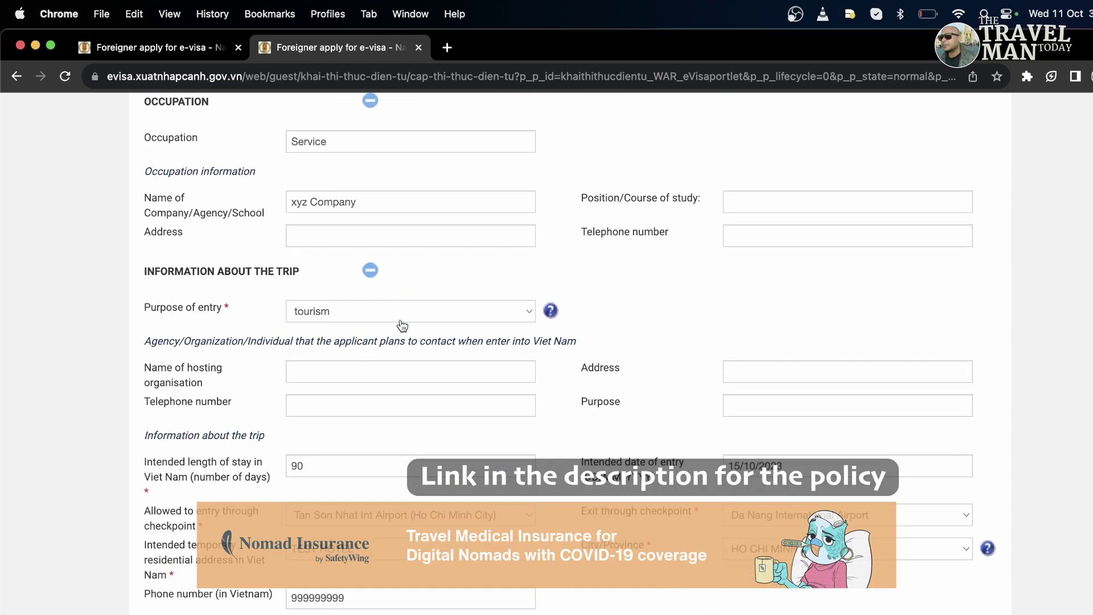
{"action": "left_click", "coordinate": [401, 320]}
{"action": "left_click", "coordinate": [712, 285]}
{"action": "left_click", "coordinate": [654, 339]}
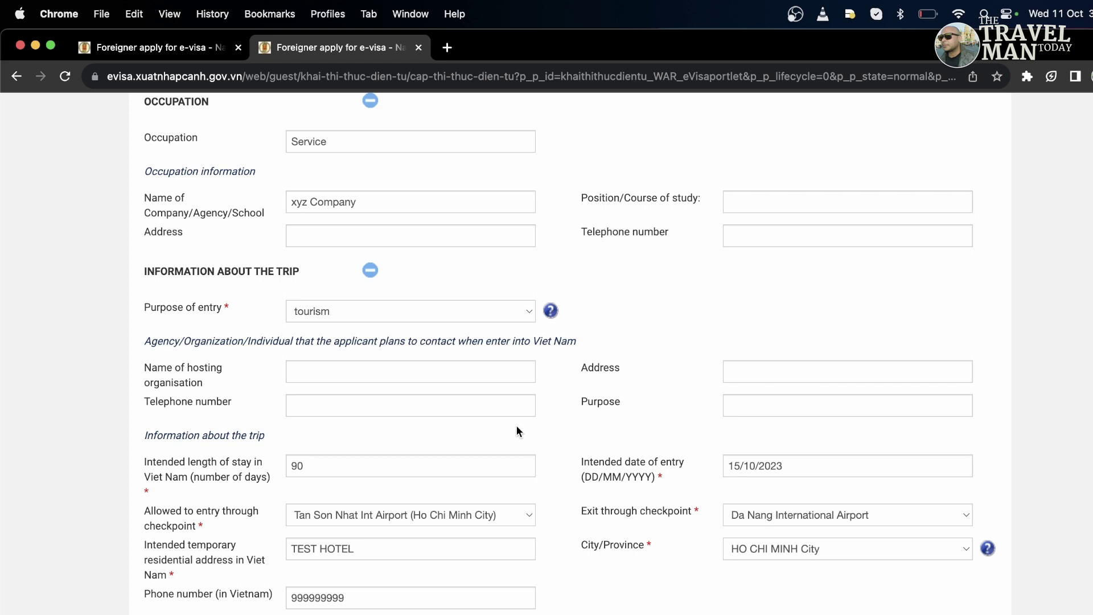
- Set the intended length of stay in Viet Nam to 90 days
{"action": "left_click_drag", "start_coordinate": [335, 466], "coordinate": [252, 465]}
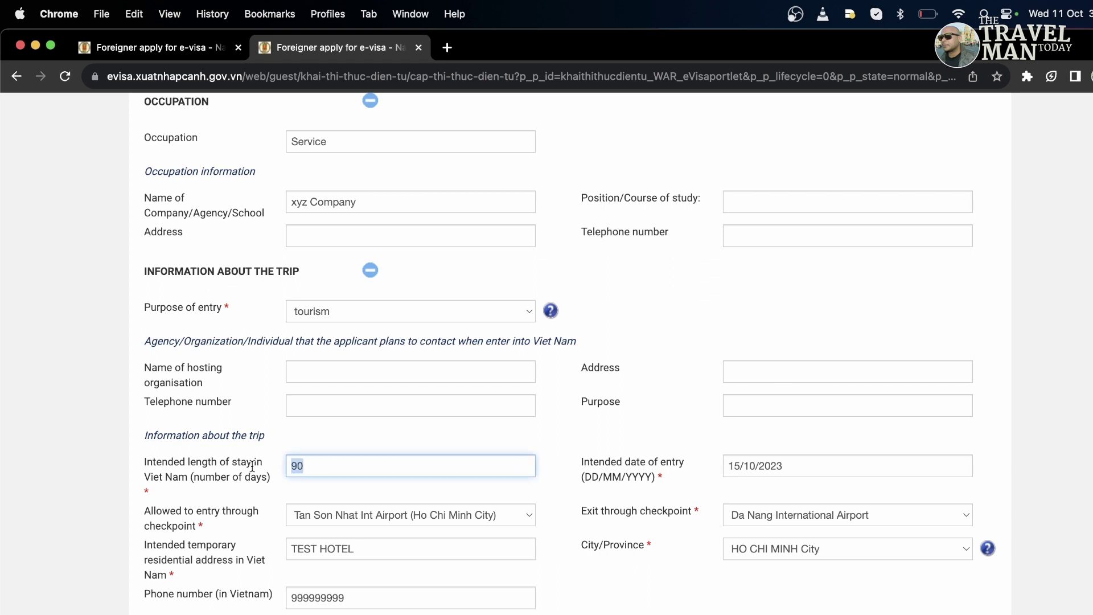
{"action": "type", "text": "30"}
{"action": "key", "text": "BackSpace"}
{"action": "key", "text": "BackSpace"}
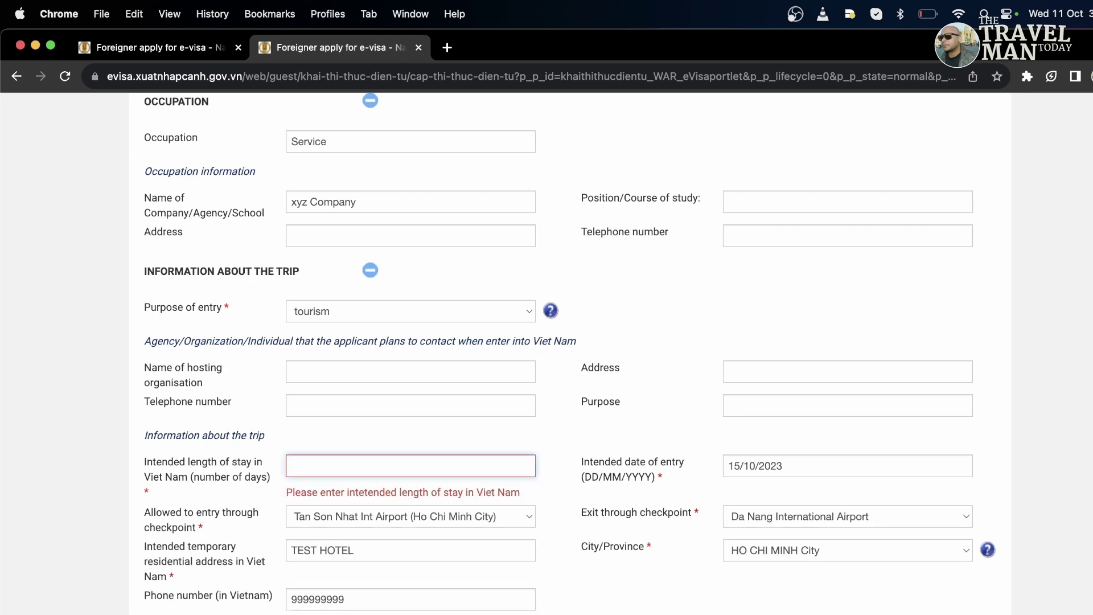
{"action": "type", "text": "90"}
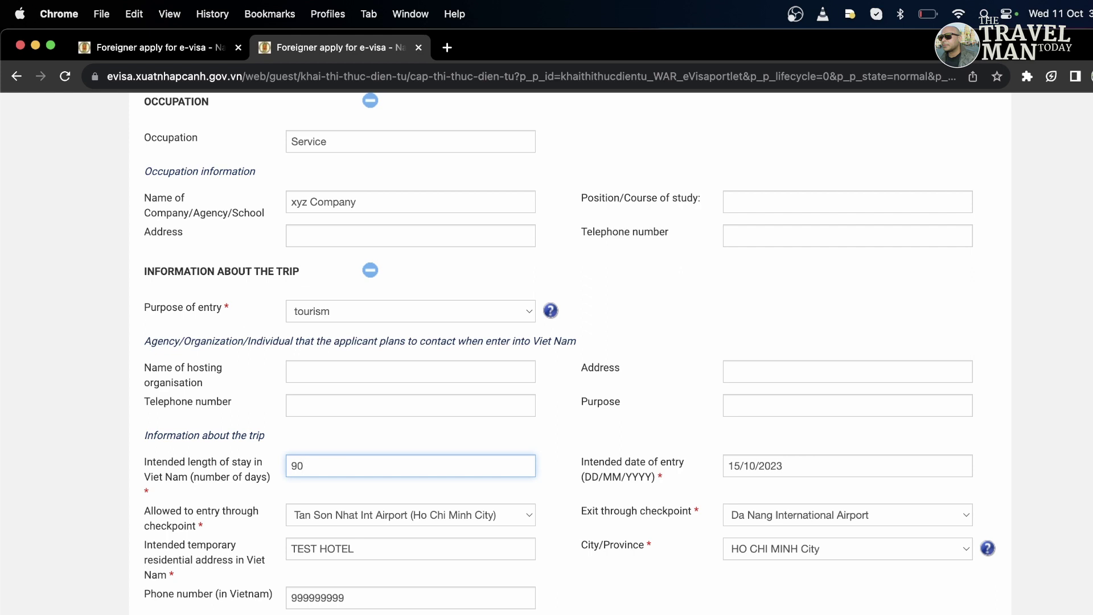
{"action": "left_click", "coordinate": [652, 504]}
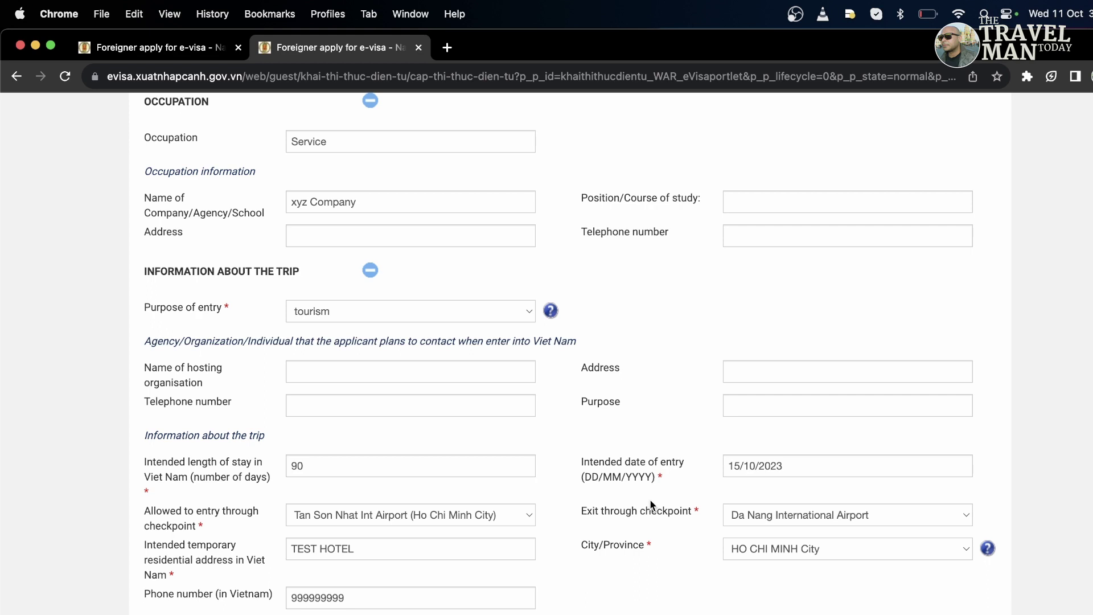
- Review the remaining trip details and examine the options for payment type and for who covers the trip's expenses
{"action": "scroll", "coordinate": [607, 591], "scroll_direction": "down", "scroll_amount": 3}
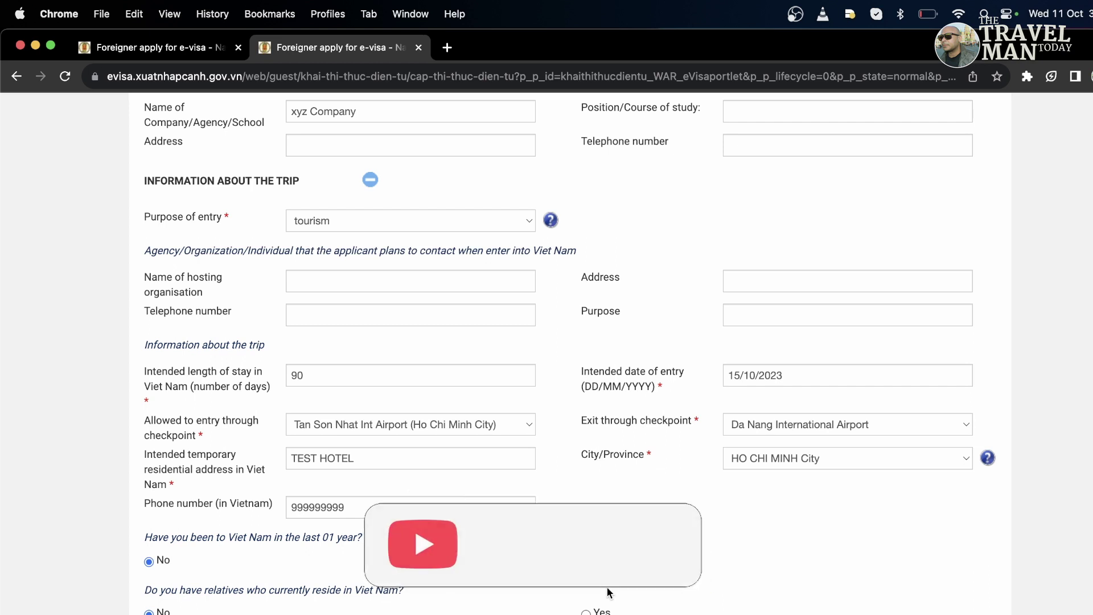
{"action": "scroll", "coordinate": [596, 541], "scroll_direction": "down", "scroll_amount": 5}
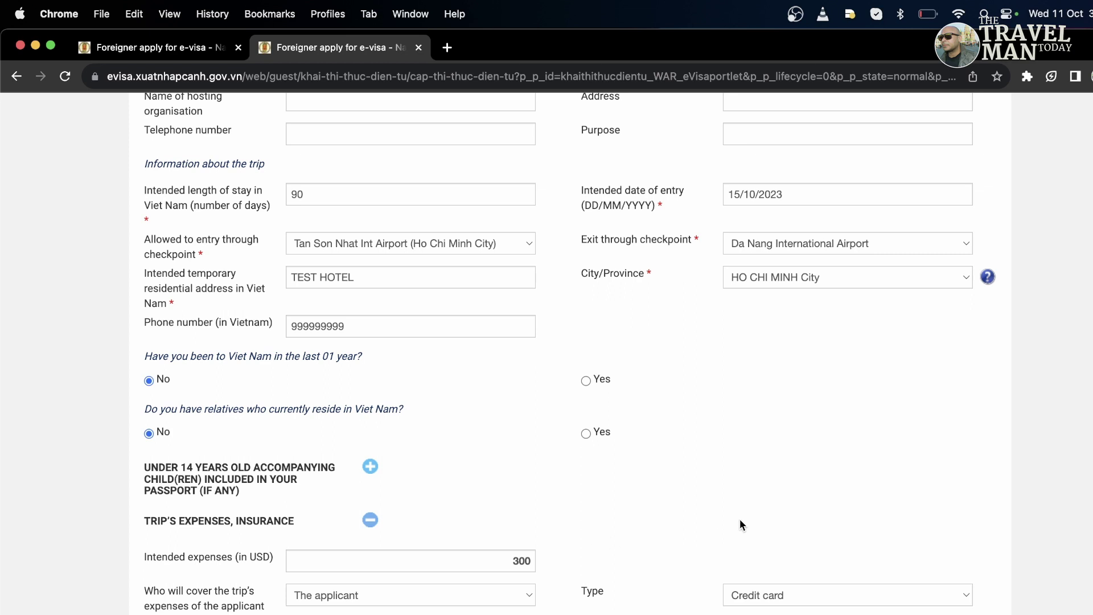
{"action": "scroll", "coordinate": [740, 520], "scroll_direction": "down", "scroll_amount": 5}
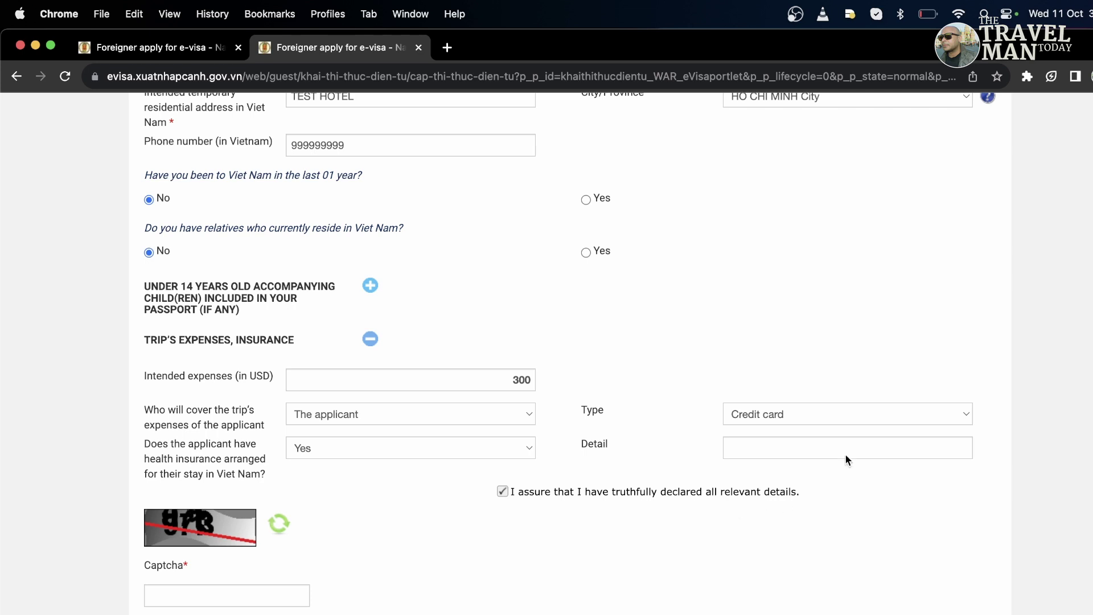
{"action": "left_click", "coordinate": [848, 413]}
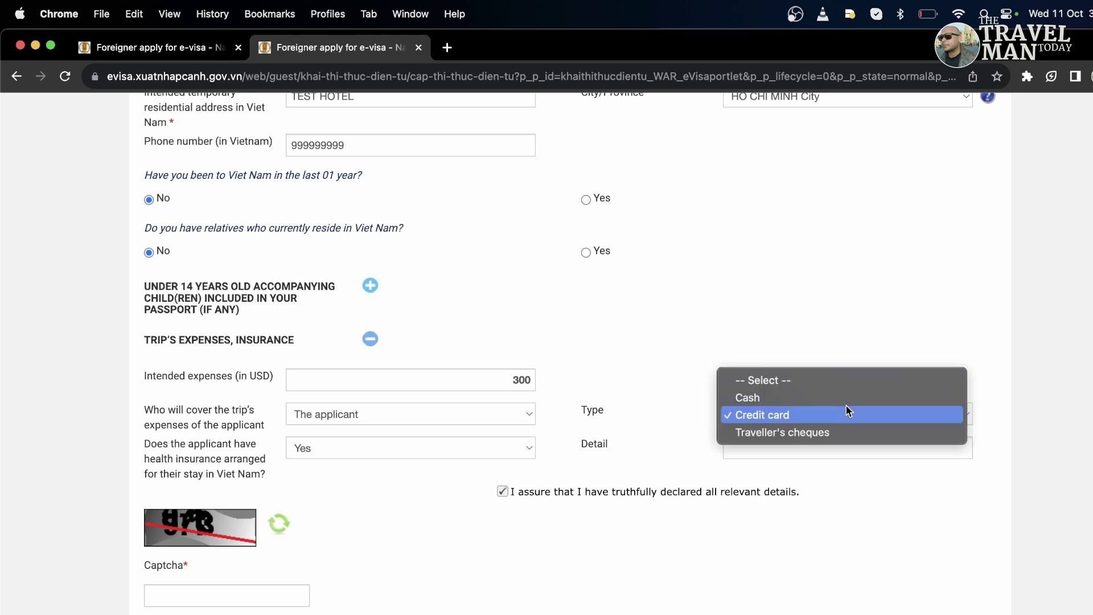
{"action": "left_click", "coordinate": [703, 376]}
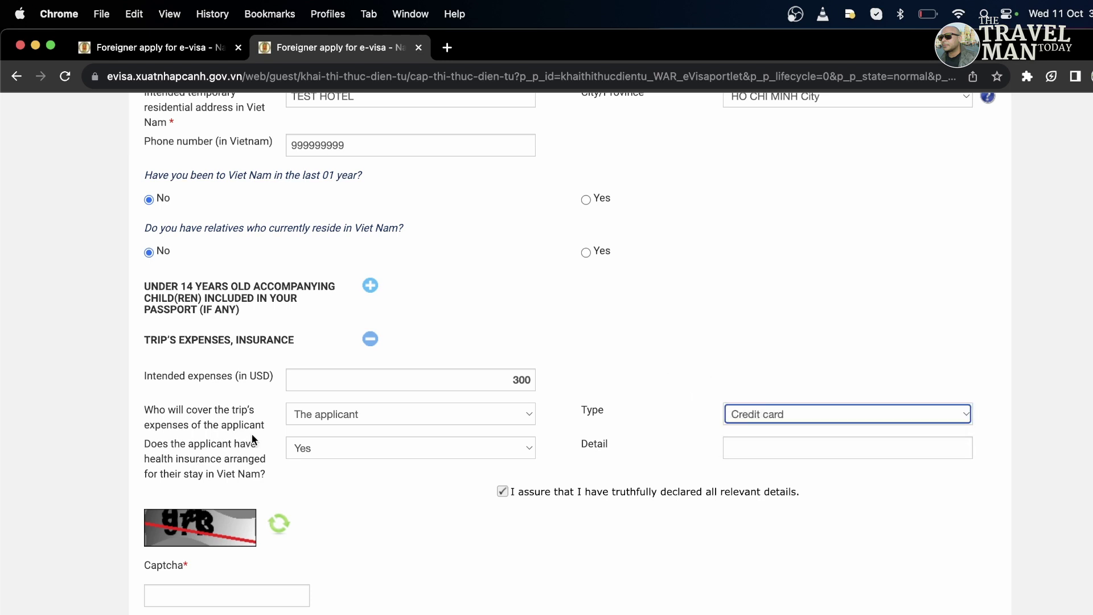
{"action": "left_click", "coordinate": [381, 422]}
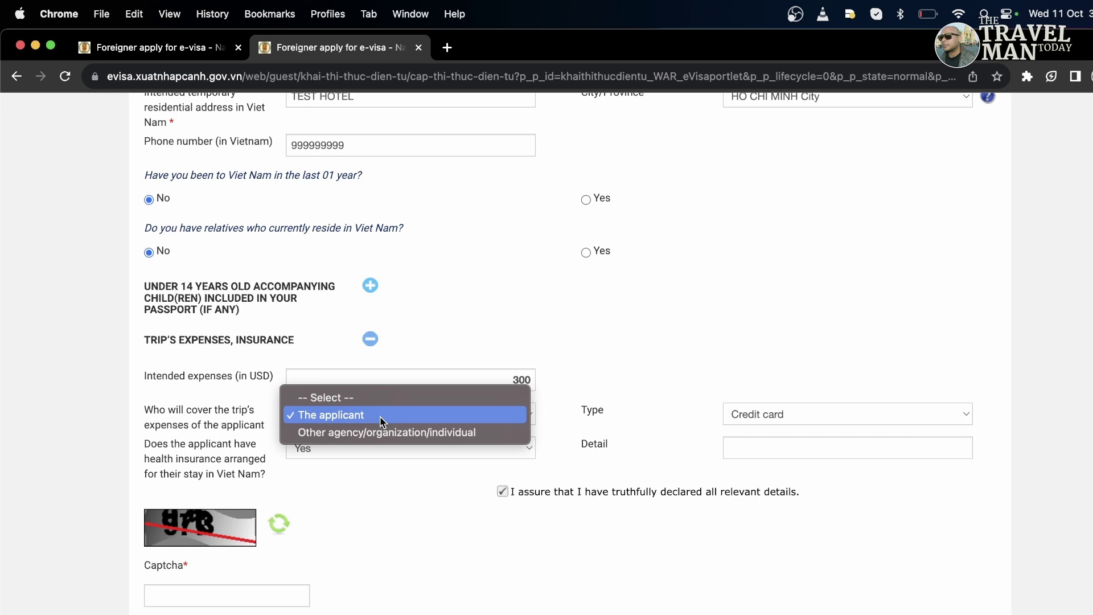
{"action": "left_click", "coordinate": [569, 297]}
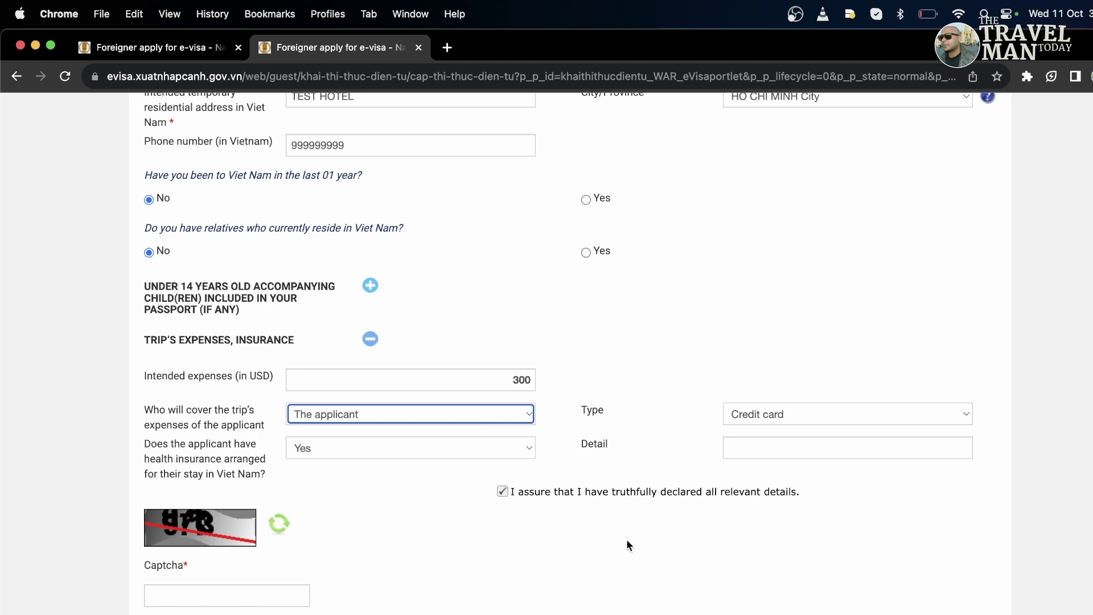
- Fill in the captcha, submit the application and acknowledge the registration summary
{"action": "left_click", "coordinate": [247, 592]}
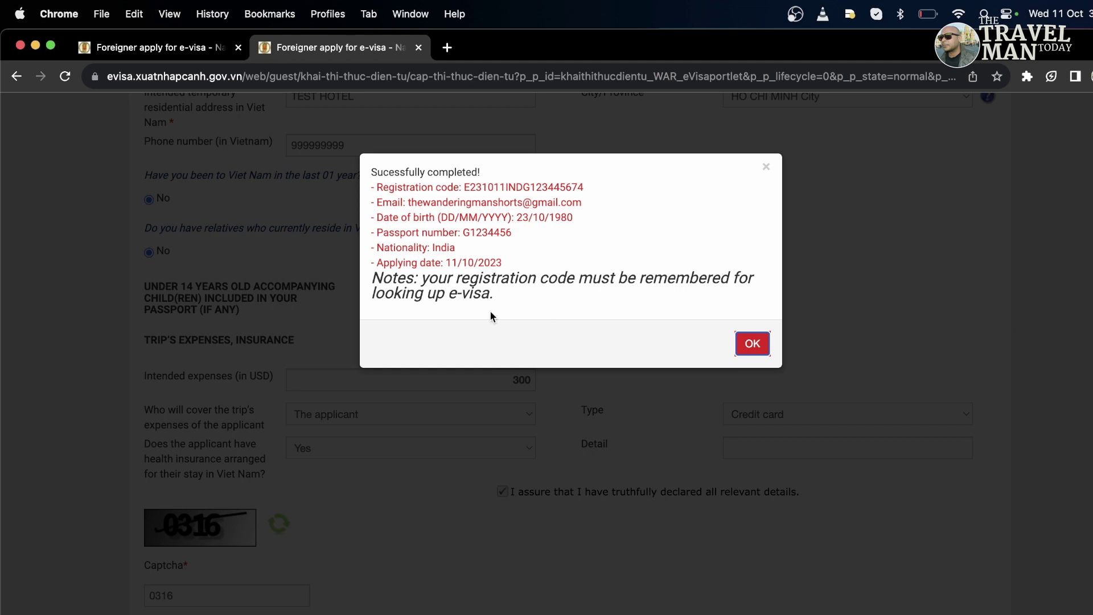
{"action": "left_click", "coordinate": [763, 344]}
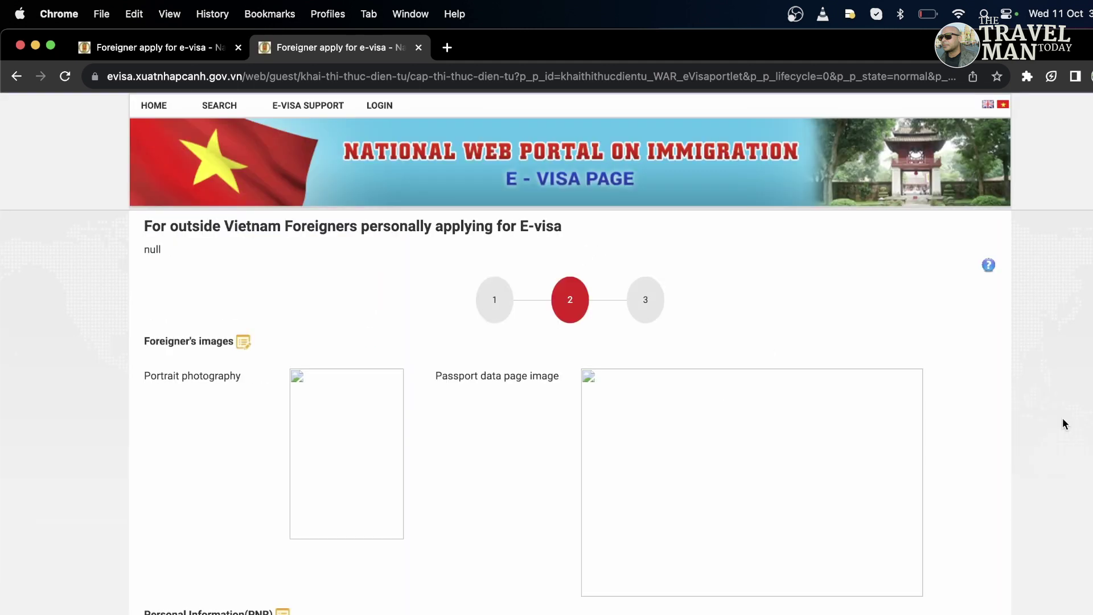
- Check the submitted application details through to the trip's expenses and insurance section, and proceed to payment
{"action": "scroll", "coordinate": [1062, 420], "scroll_direction": "down", "scroll_amount": 5}
{"action": "scroll", "coordinate": [1062, 419], "scroll_direction": "down", "scroll_amount": 8}
{"action": "scroll", "coordinate": [1062, 419], "scroll_direction": "down", "scroll_amount": 11}
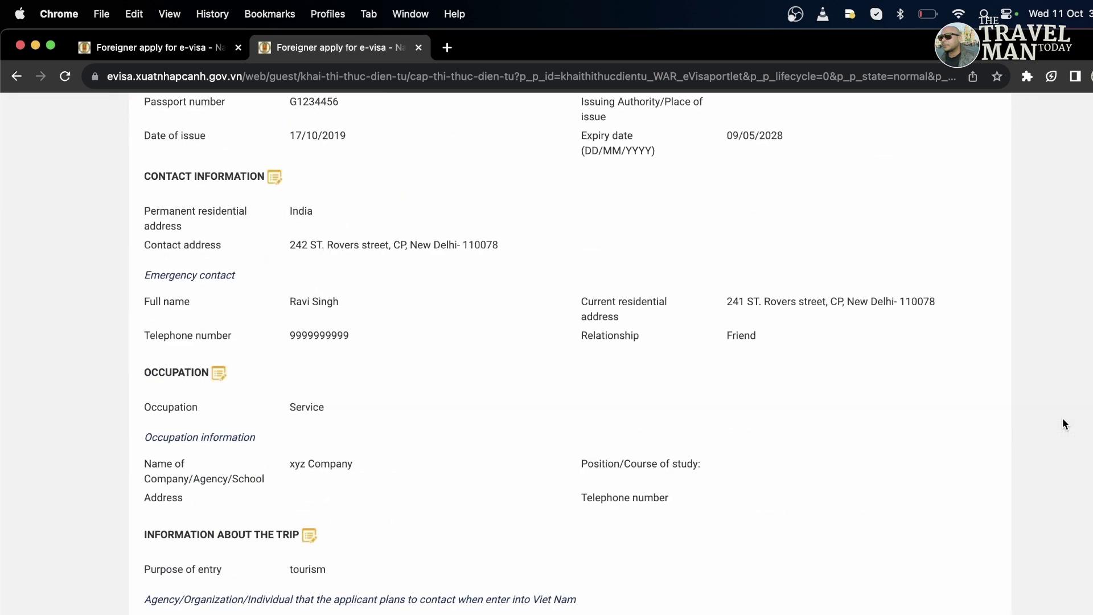
{"action": "scroll", "coordinate": [1062, 424], "scroll_direction": "down", "scroll_amount": 4}
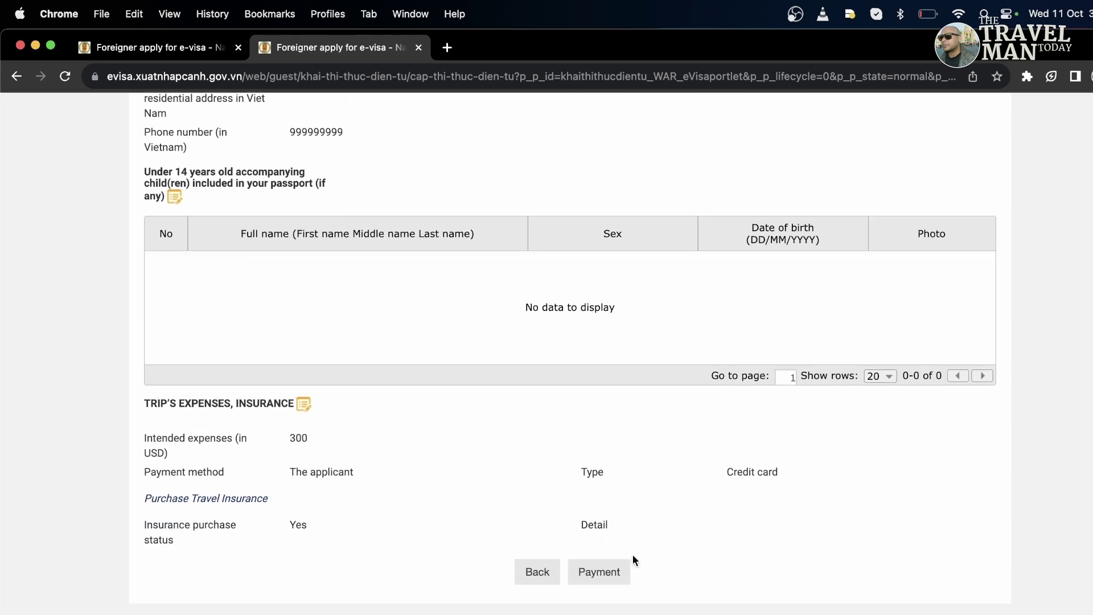
{"action": "left_click", "coordinate": [618, 573]}
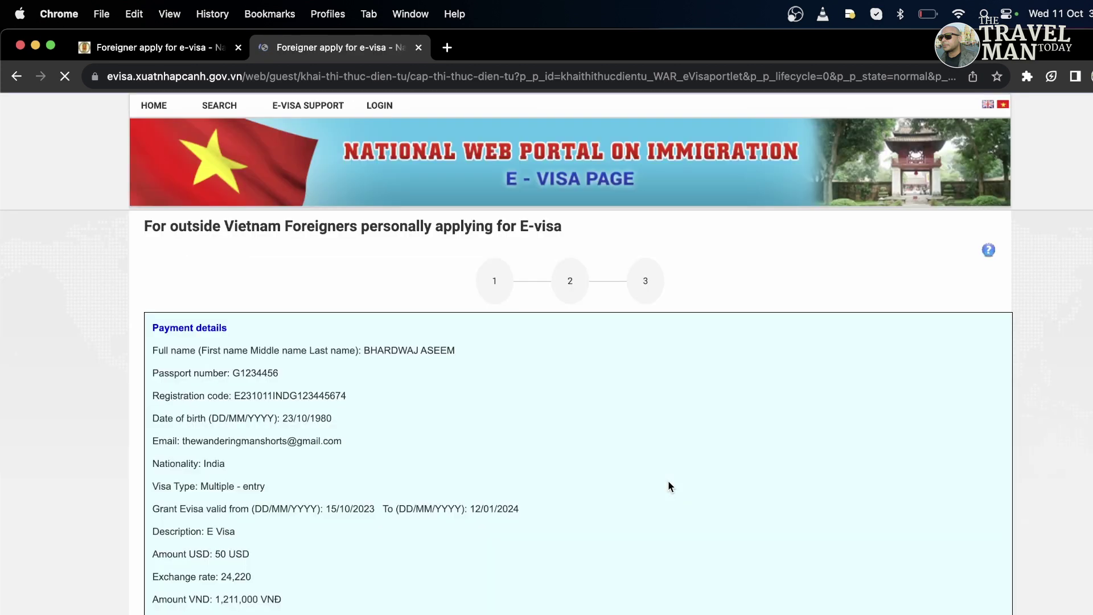
- Review the payment details, continue to the VietCombank payment gateway and choose payment by VISA / MASTERCARD / JCB / AMEX
{"action": "scroll", "coordinate": [668, 485], "scroll_direction": "down", "scroll_amount": 2}
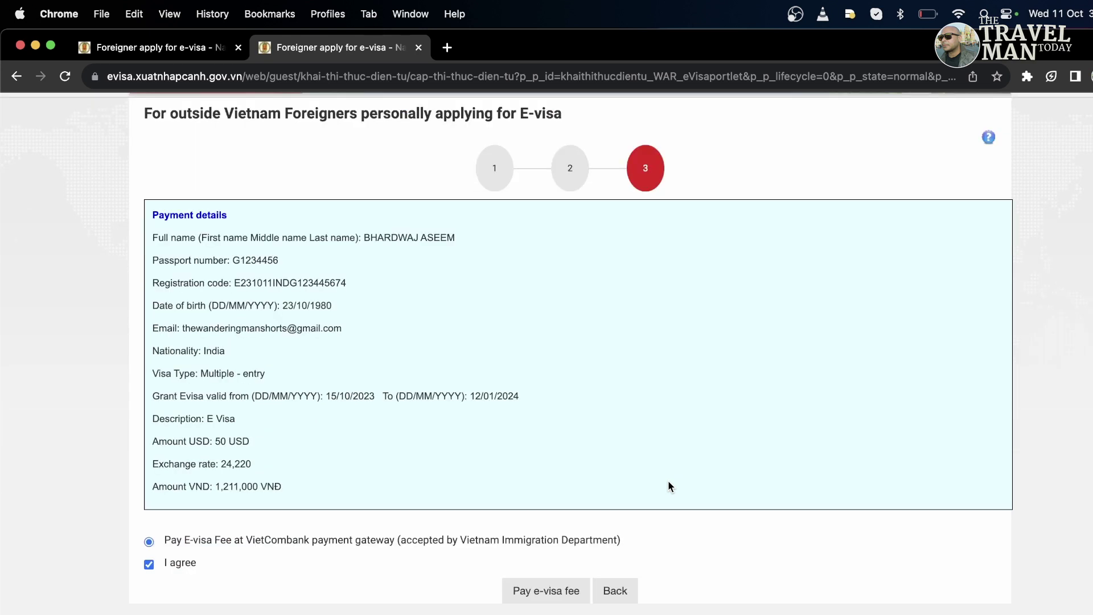
{"action": "left_click", "coordinate": [526, 587]}
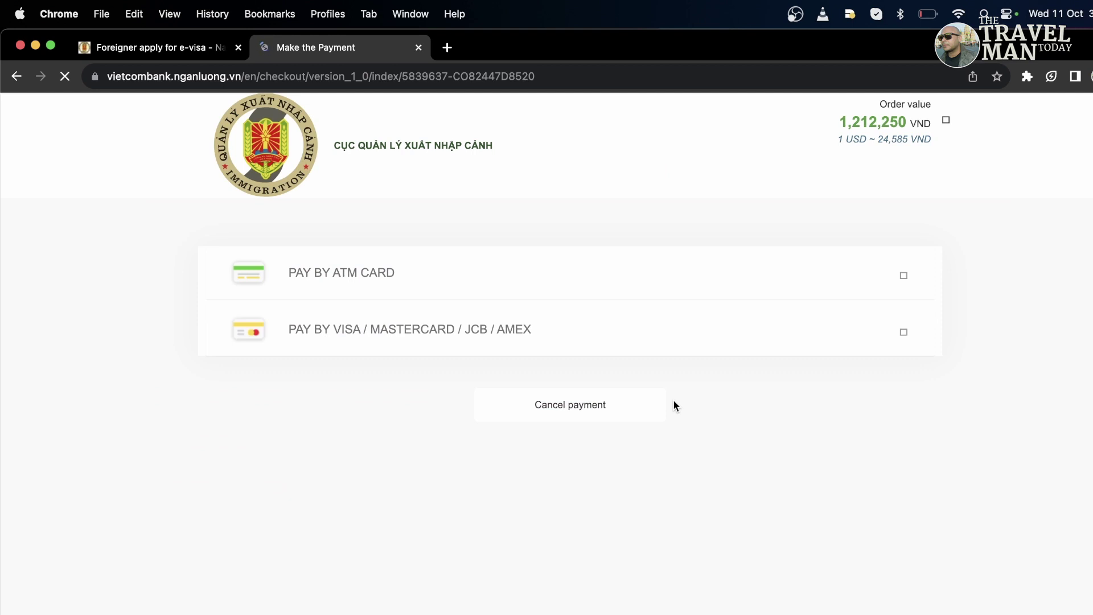
{"action": "left_click", "coordinate": [486, 341]}
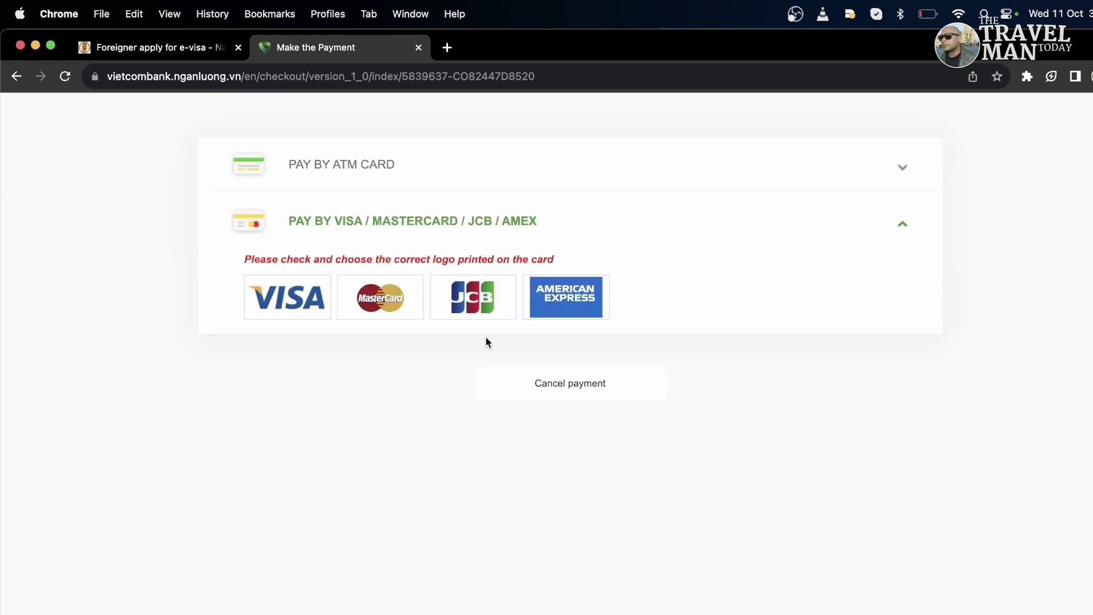